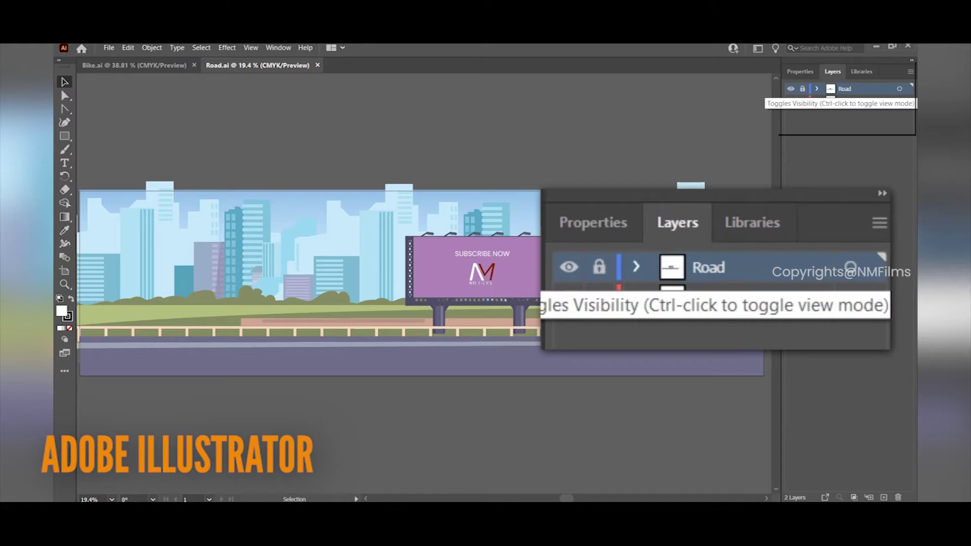
# Toggle the Road layer's visibility off and on to check the road artwork
pyautogui.click(790, 88)
pyautogui.click(790, 88)
pyautogui.click(791, 89)
pyautogui.click(790, 89)
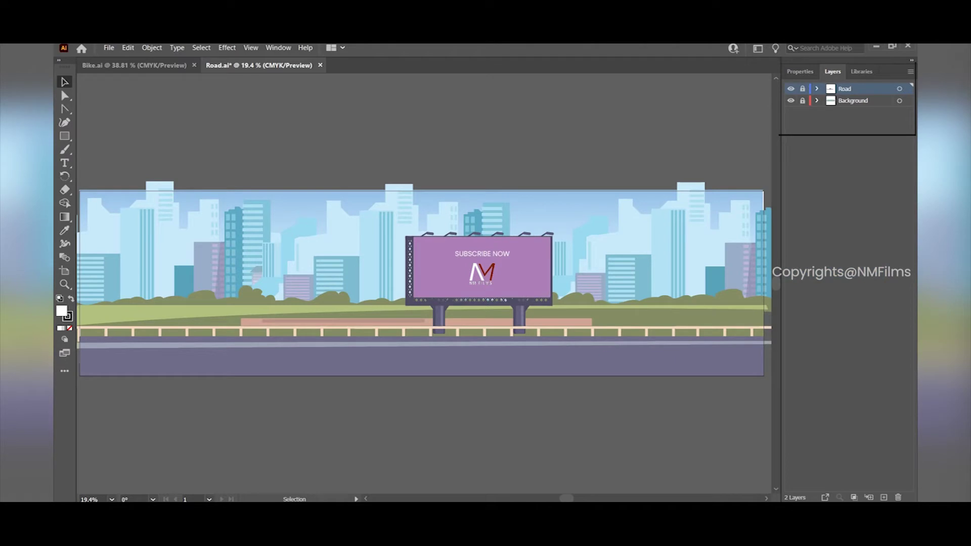
# In the Bike document, toggle the body and back tyre layers to inspect each part
pyautogui.hotkey('ctrl', 'Tab')
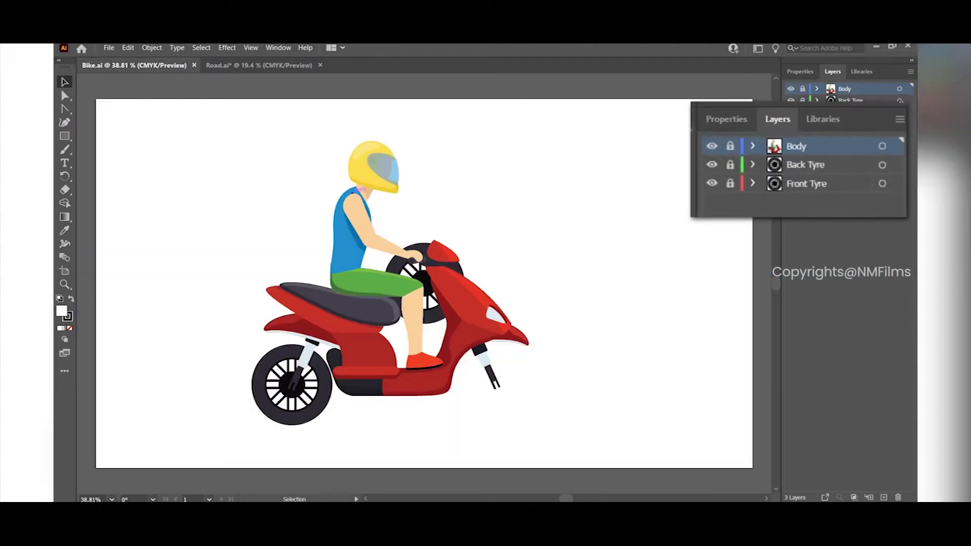
pyautogui.click(790, 89)
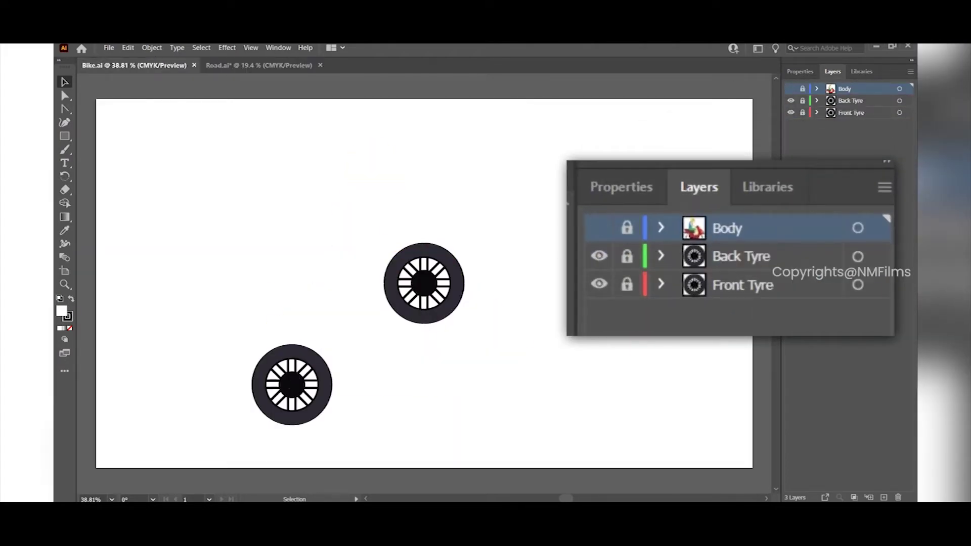
pyautogui.click(790, 101)
pyautogui.click(790, 101)
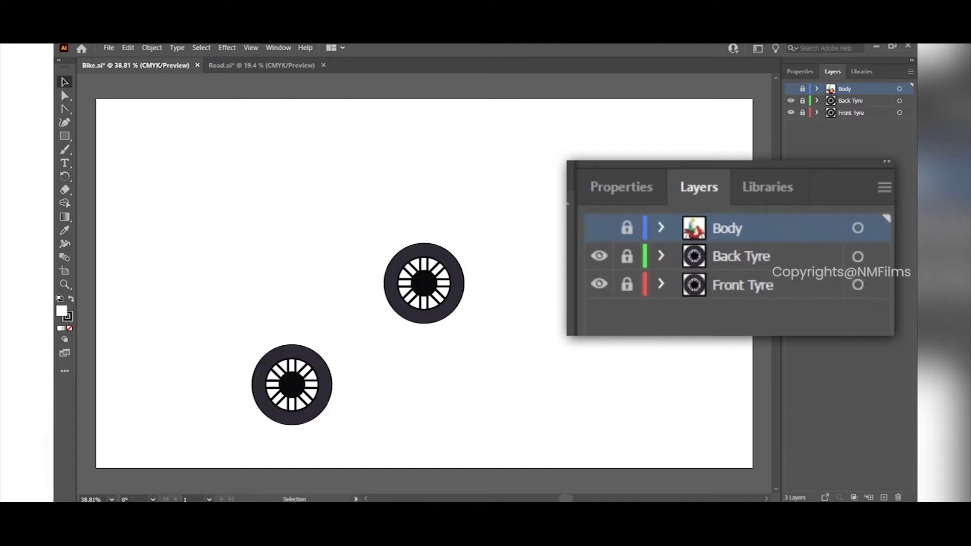
pyautogui.click(790, 88)
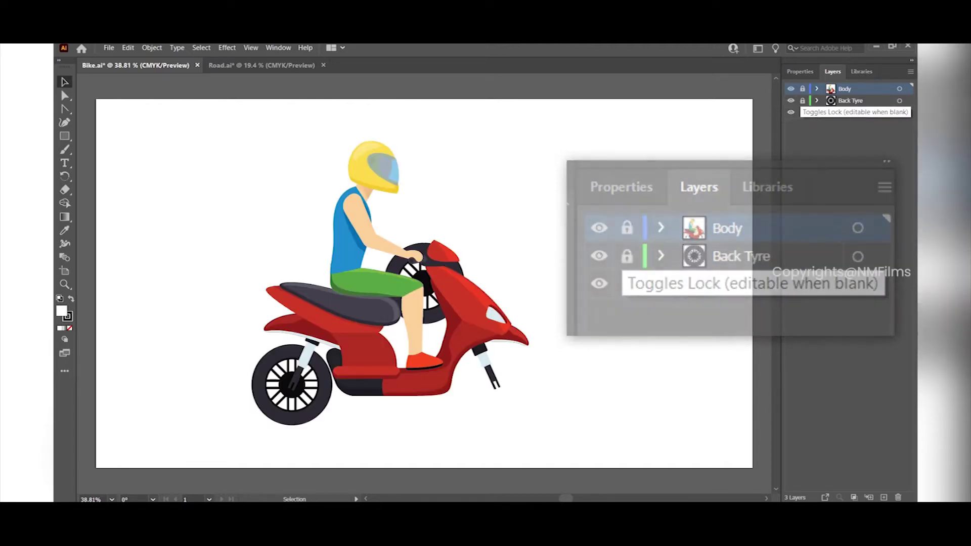
pyautogui.click(790, 100)
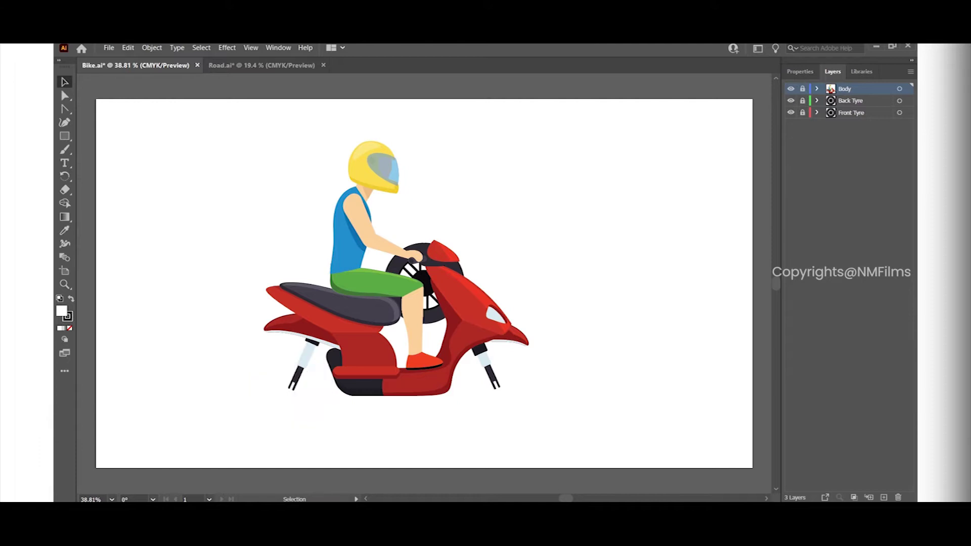
# Unlock Front Tyre, move it to the front wheel, and bottom-align it with the back tyre
pyautogui.click(802, 113)
pyautogui.moveTo(435, 252); pyautogui.dragTo(512, 351)
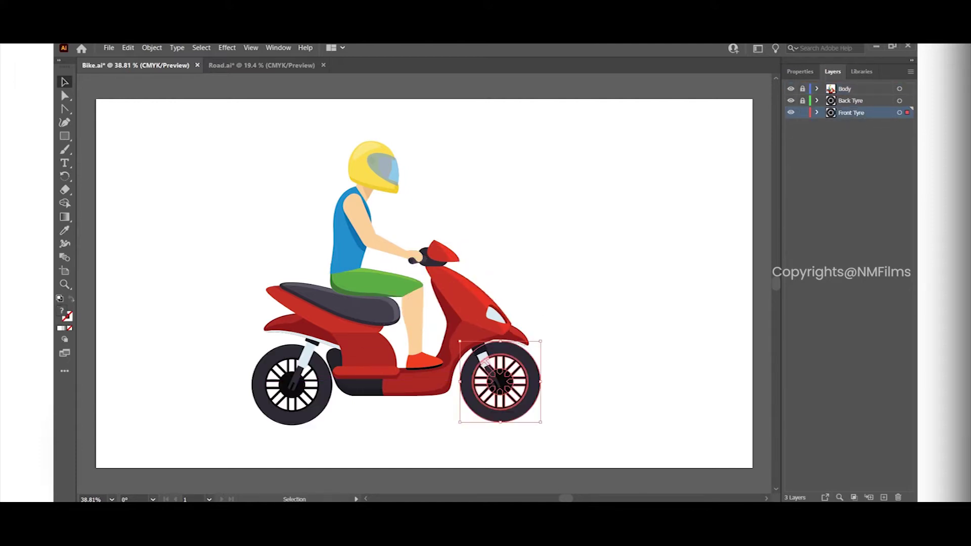
pyautogui.keyDown('shift'); pyautogui.click(292, 384); pyautogui.keyUp('shift')
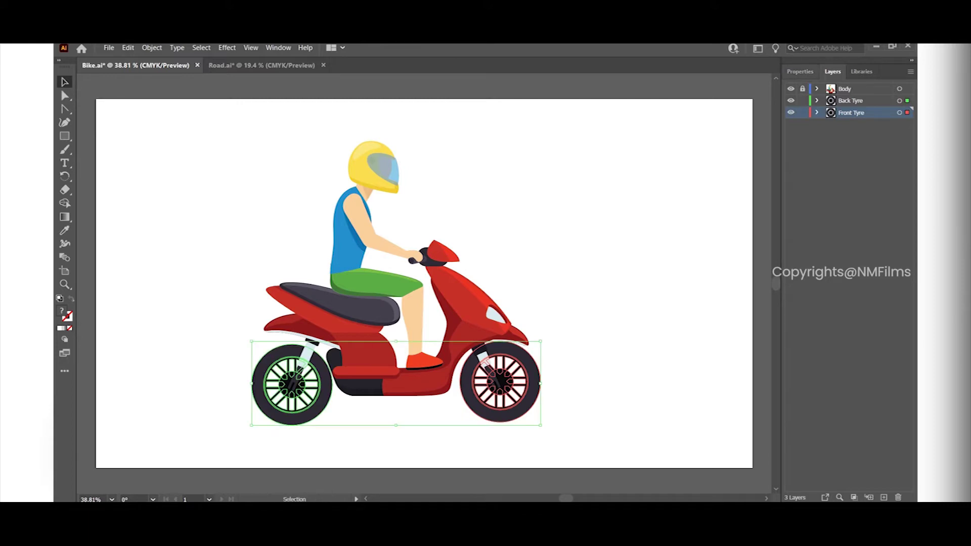
pyautogui.click(800, 71)
pyautogui.click(894, 292)
pyautogui.hotkey('ctrl', 'shift', 'a')
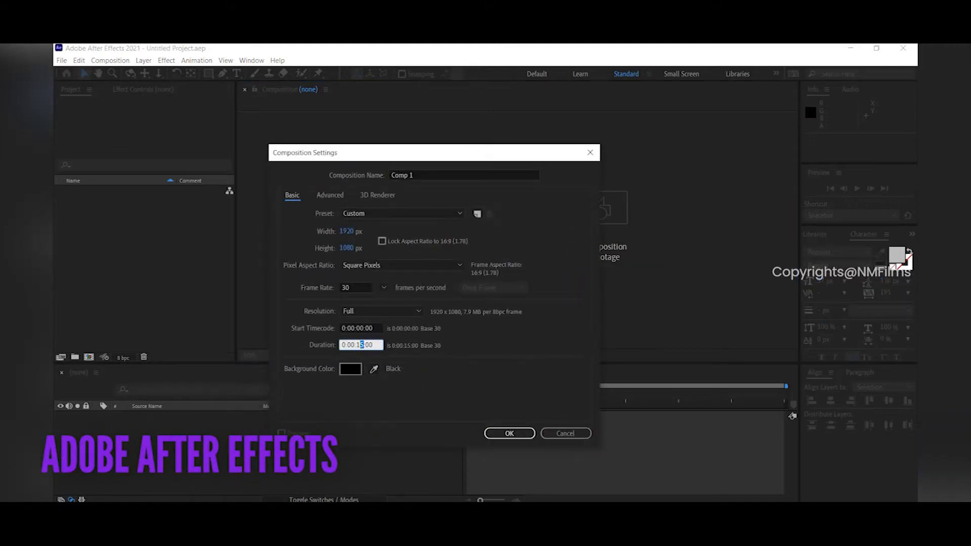
pyautogui.write('0')
# Set the new composition to 1920×1080 at 30 fps with a 10-second duration
pyautogui.click(356, 287)
pyautogui.write('25')
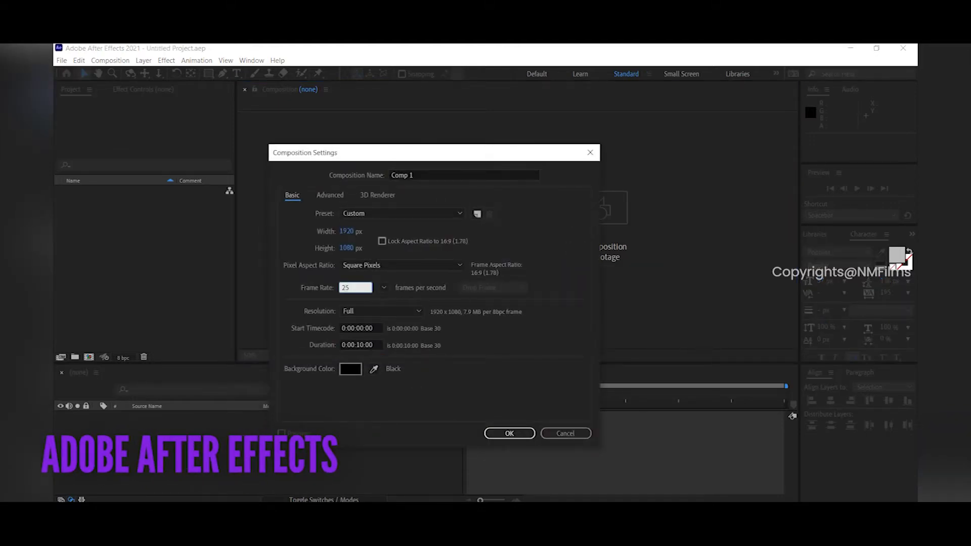
pyautogui.hotkey('ctrl', 'a')
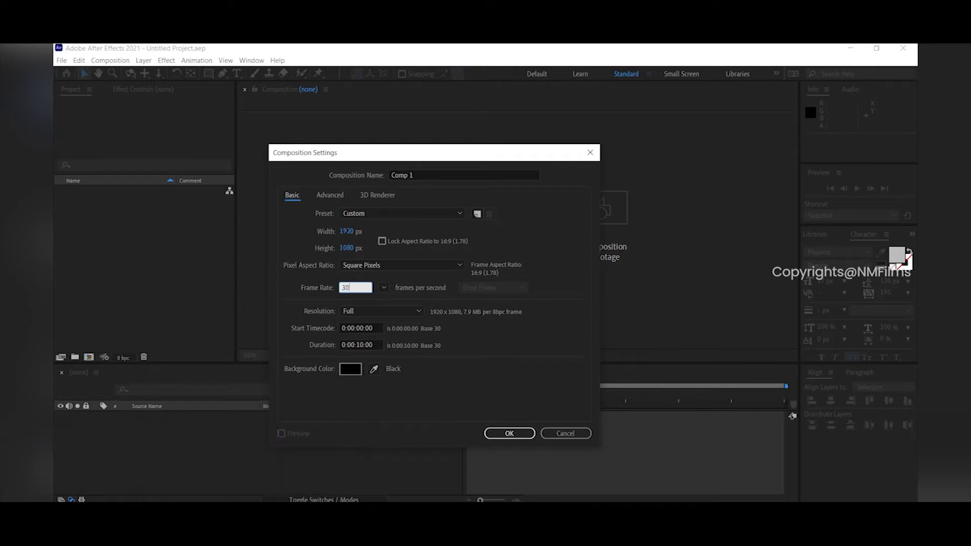
pyautogui.press('Return')
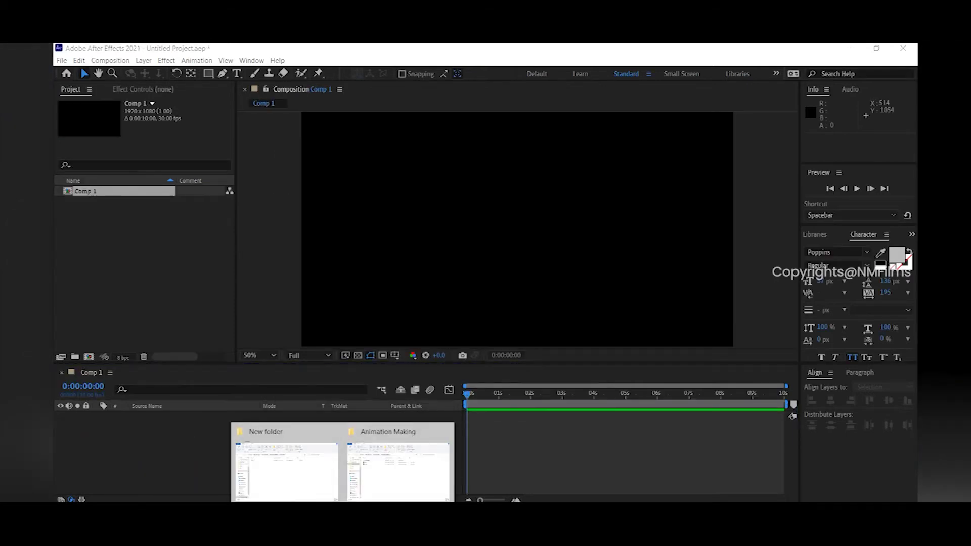
# Import Bike.ai from the Animation Making folder as a composition
pyautogui.click(398, 465)
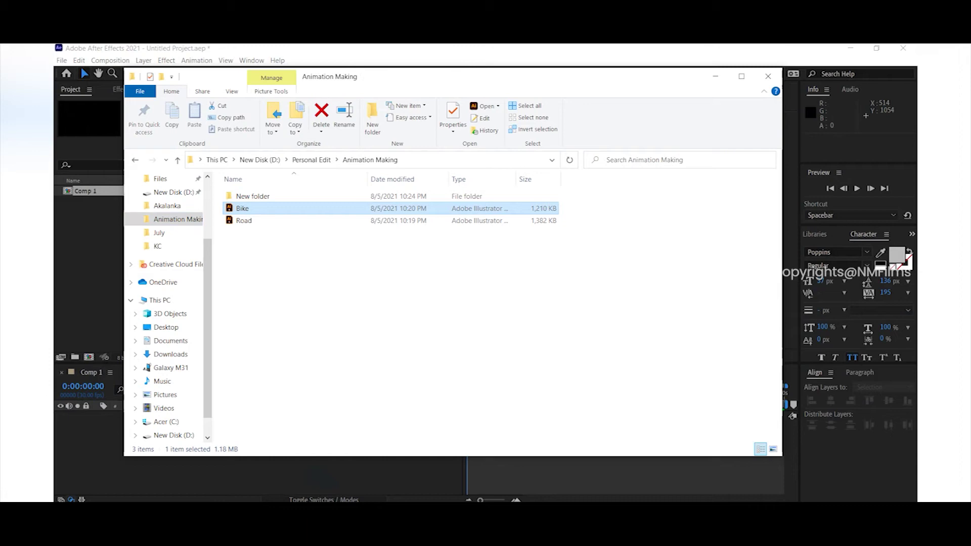
pyautogui.moveTo(242, 208); pyautogui.dragTo(89, 222)
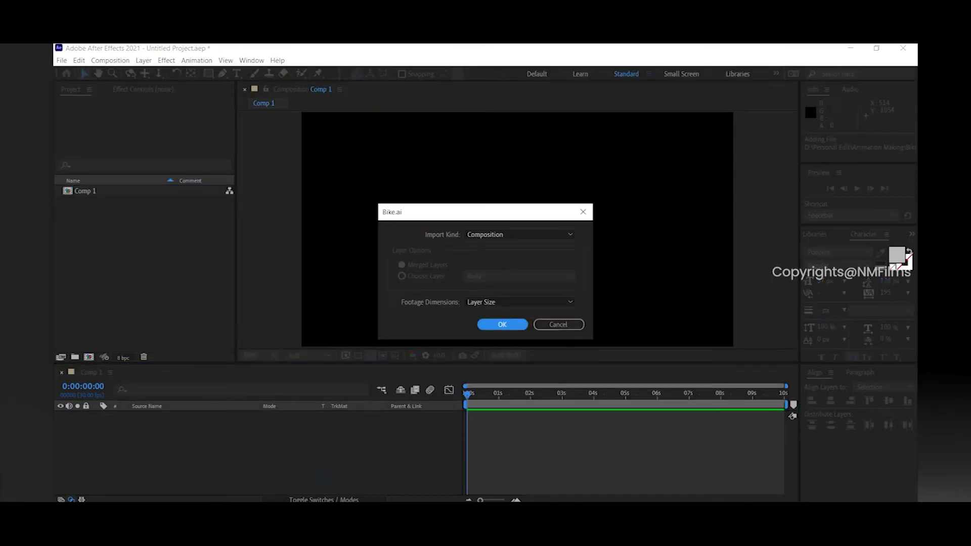
pyautogui.press('Return')
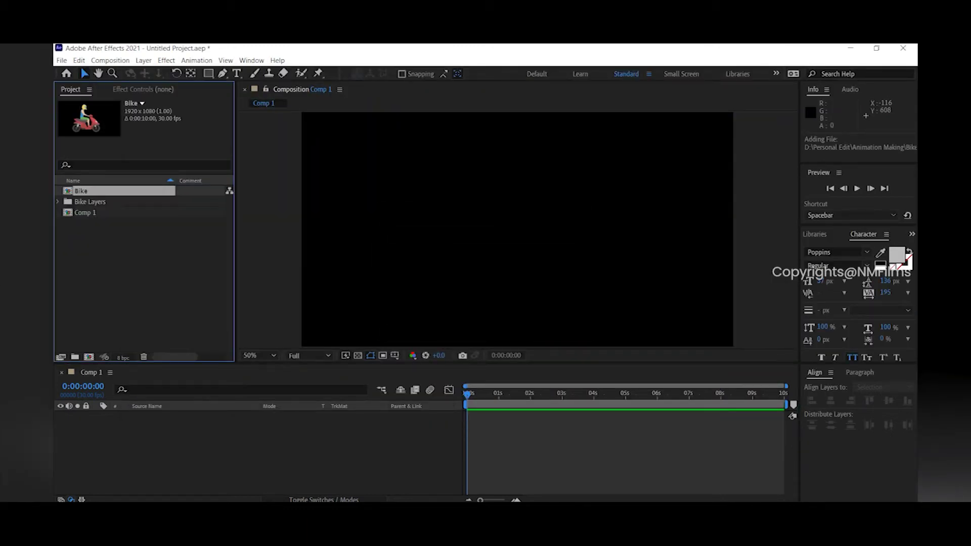
# Add the Bike comp to Comp 1, open it, and inspect its Body, Back Tyre and Front Tyre layers
pyautogui.moveTo(81, 191); pyautogui.dragTo(194, 423)
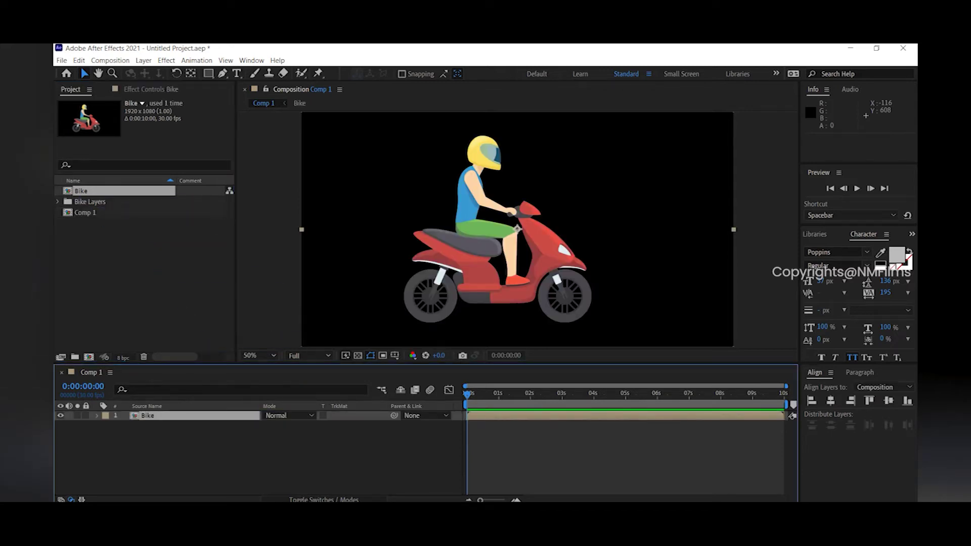
pyautogui.doubleClick(148, 415)
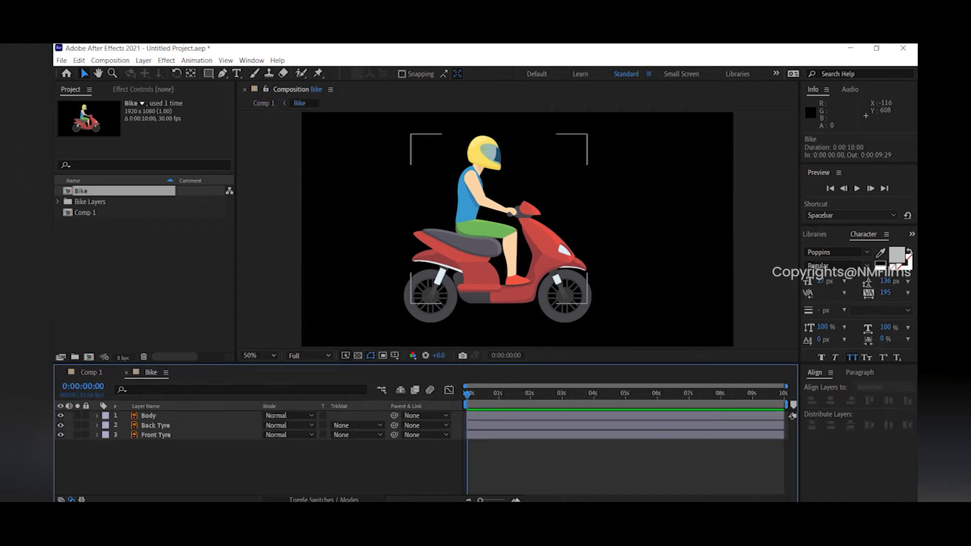
pyautogui.click(148, 415)
pyautogui.click(61, 415)
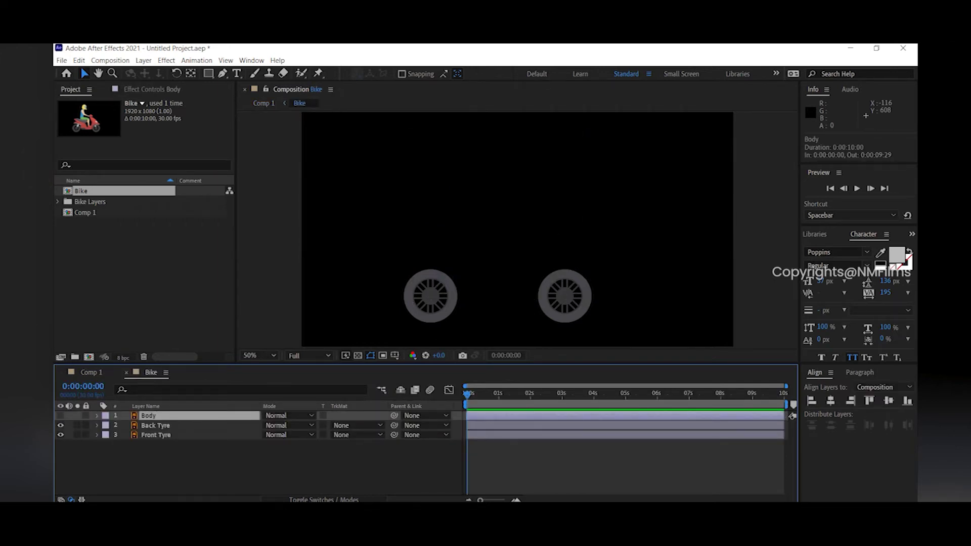
pyautogui.click(430, 295)
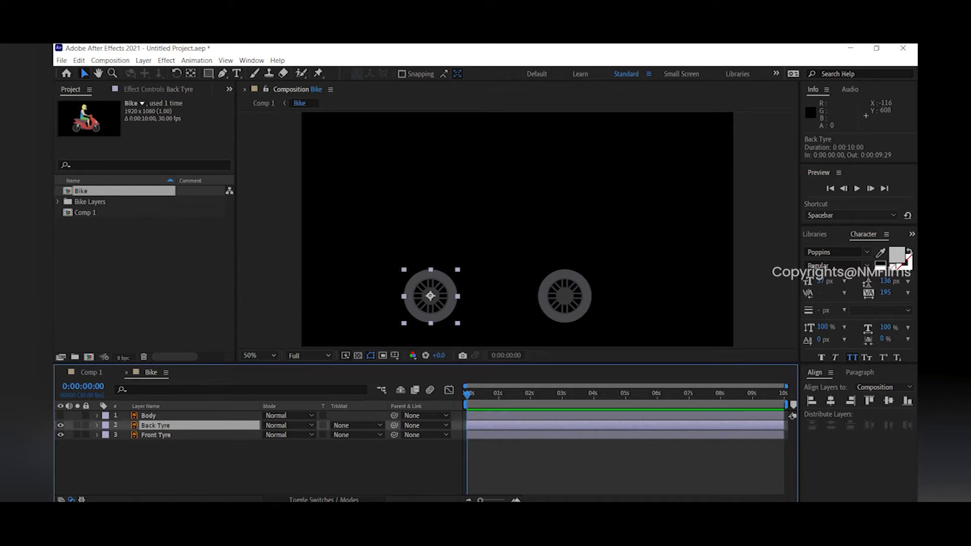
pyautogui.click(60, 415)
pyautogui.click(155, 435)
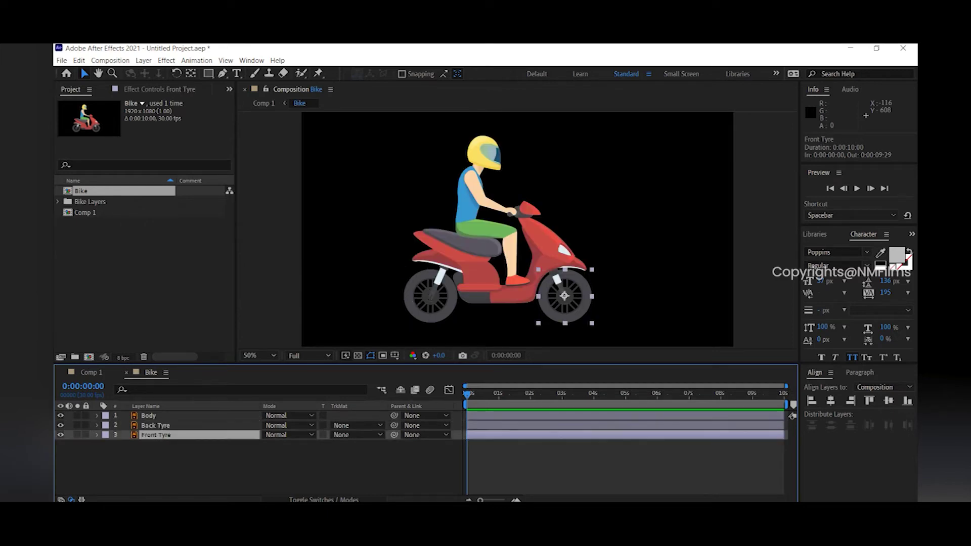
pyautogui.click(155, 425)
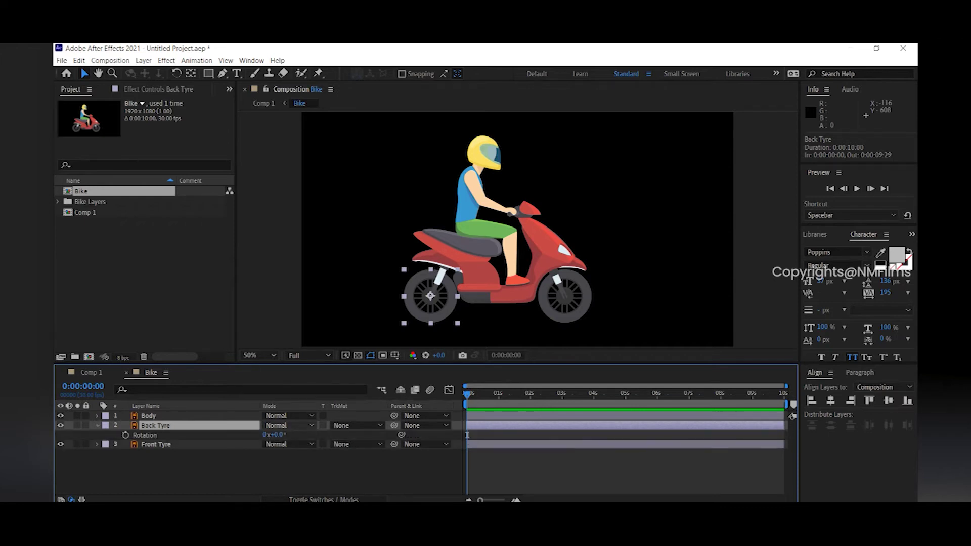
# Keyframe the Back Tyre's Rotation from 0x at the start to 10x at about one second
pyautogui.press('r')
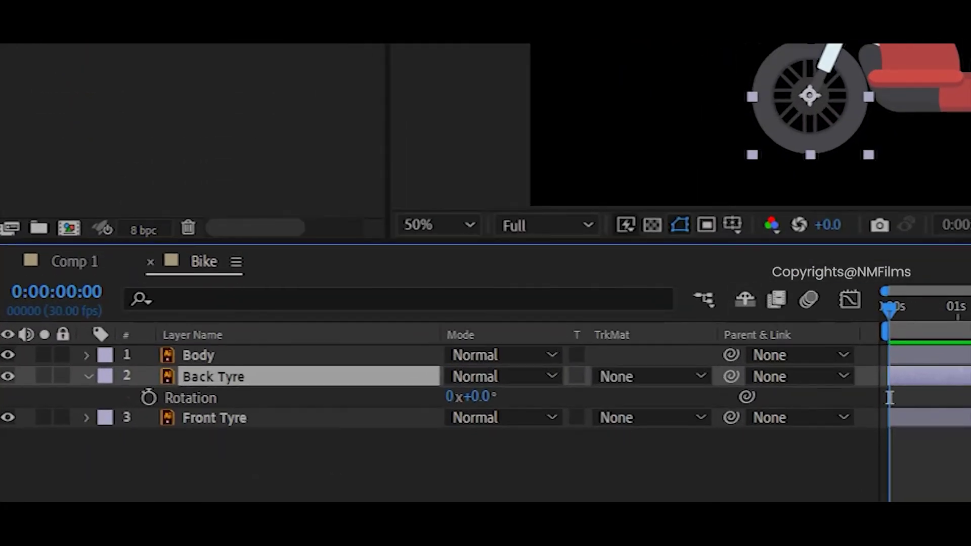
pyautogui.hotkey('alt', 'shift', 'r')
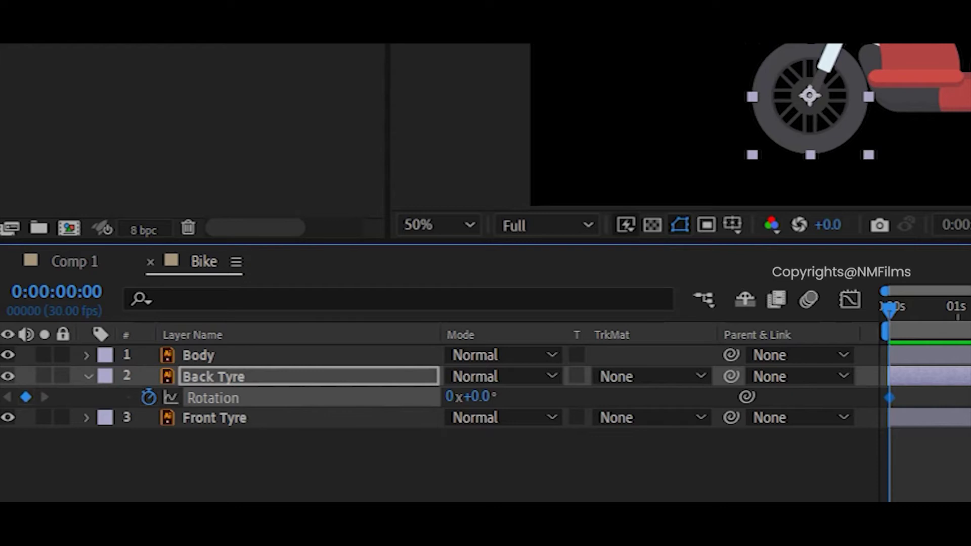
pyautogui.press('/')
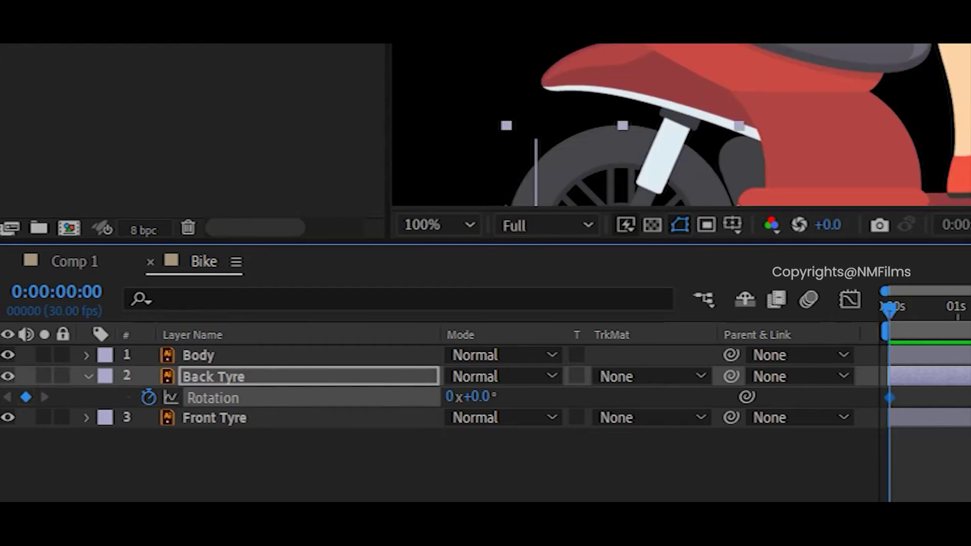
pyautogui.scroll(-5, 681, 124)
pyautogui.press('.')
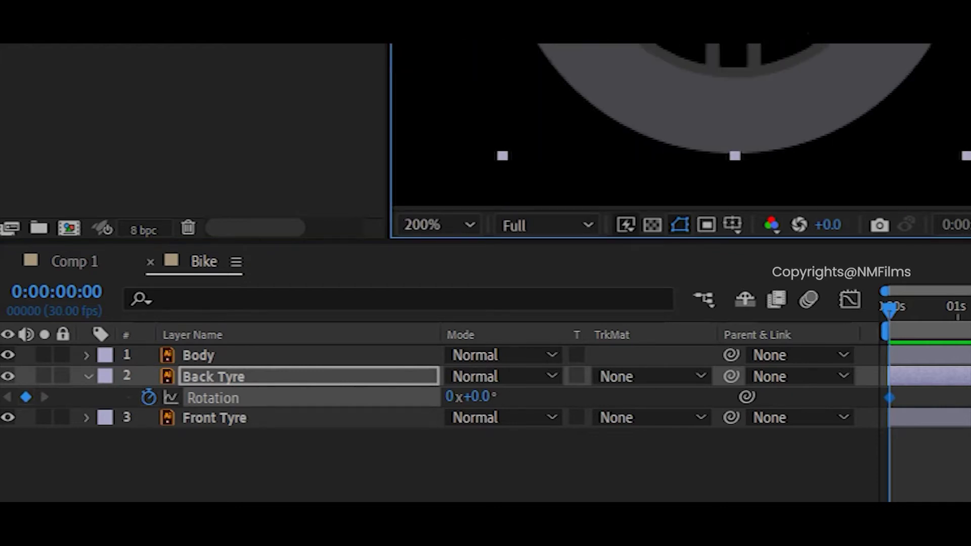
pyautogui.scroll(3, 681, 124)
pyautogui.click(960, 307)
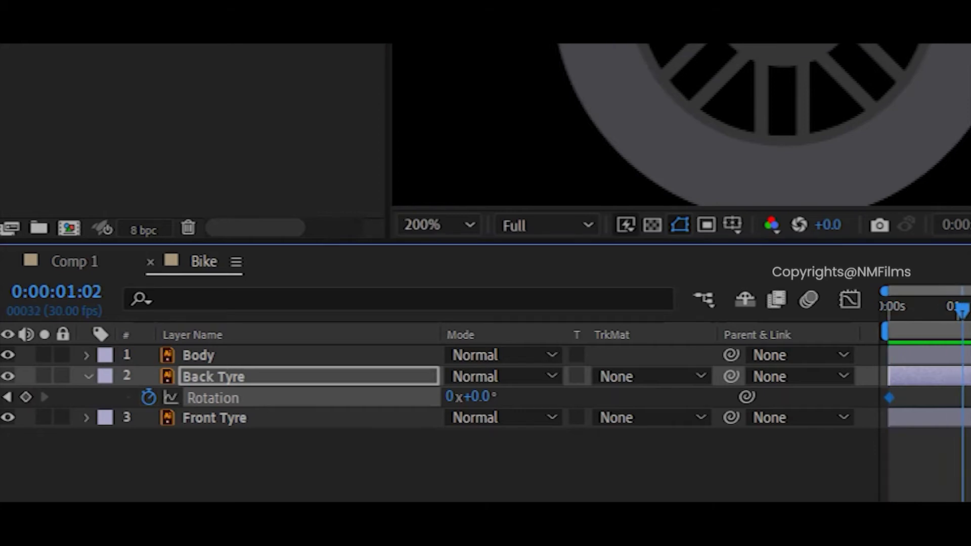
pyautogui.click(451, 396)
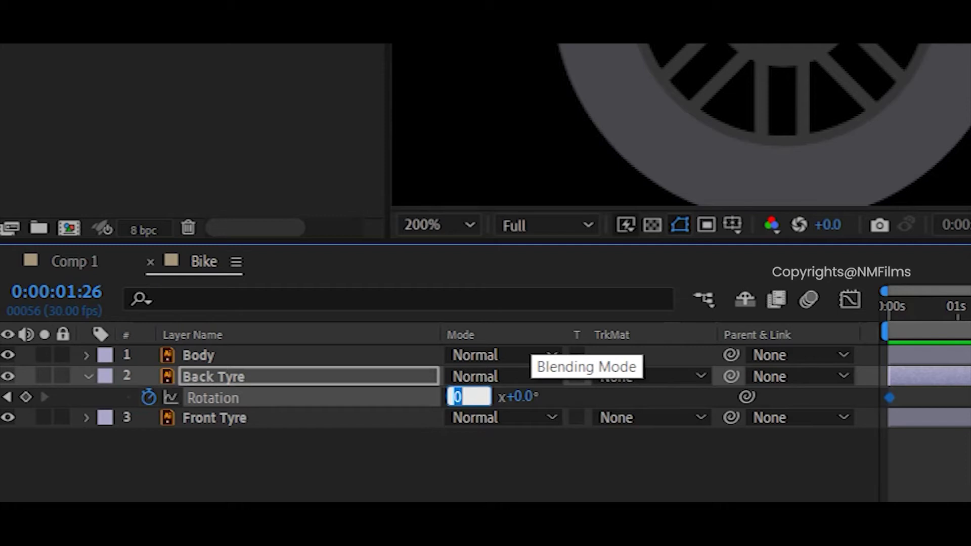
pyautogui.write('10')
pyautogui.press('Return')
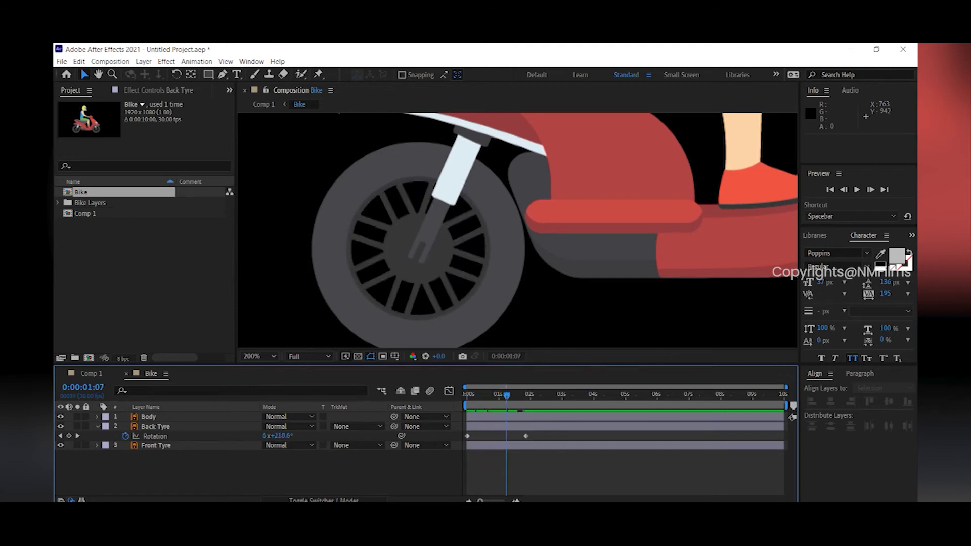
# Move the Back Tyre's end keyframe to the last frame and keyframe Front Tyre rotation to -10x at 10s
pyautogui.moveTo(526, 435)
pyautogui.mouseDown()
pyautogui.moveTo(782, 436)
pyautogui.moveTo(745, 436)
pyautogui.mouseUp()
pyautogui.click(155, 445)
pyautogui.press('r')
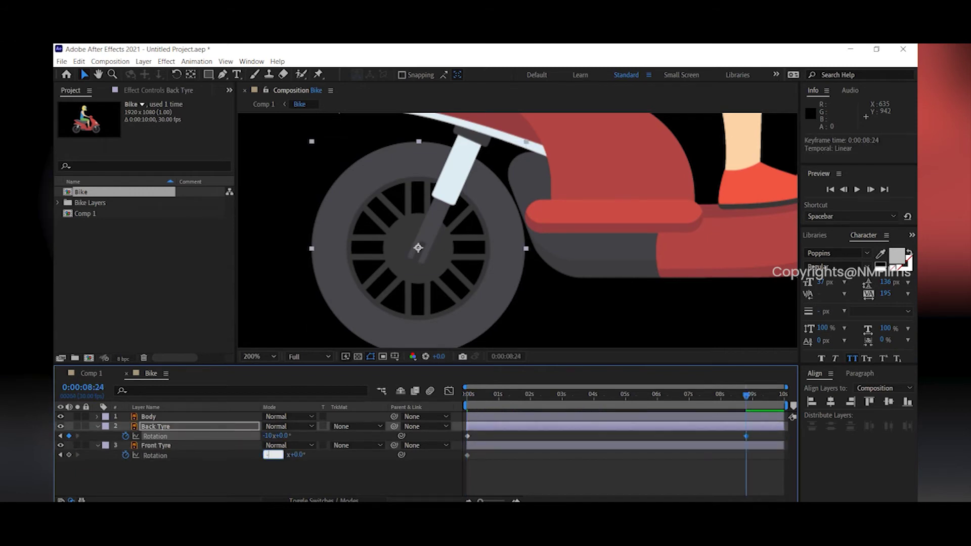
pyautogui.write('-10')
pyautogui.press('Return')
pyautogui.moveTo(745, 455); pyautogui.dragTo(783, 455)
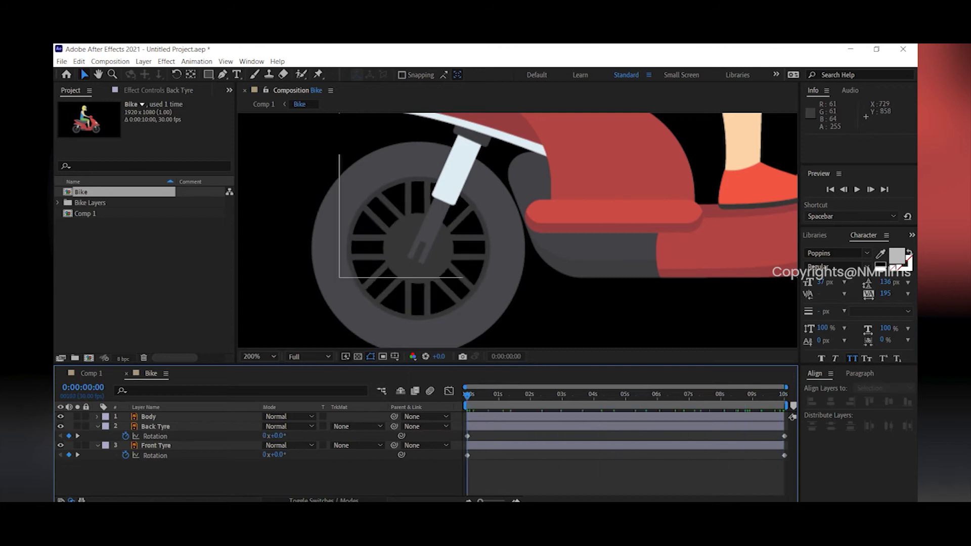
# Collapse the tyre rotation properties, select the Body layer, and zoom out to the whole bike
pyautogui.press('.')
pyautogui.press('.')
pyautogui.press('v')
pyautogui.click(433, 276)
pyautogui.click(98, 427)
pyautogui.click(98, 445)
pyautogui.press(',')
pyautogui.press(',')
# Move the Body layer's anchor point down to the rider's foot
pyautogui.press('y')
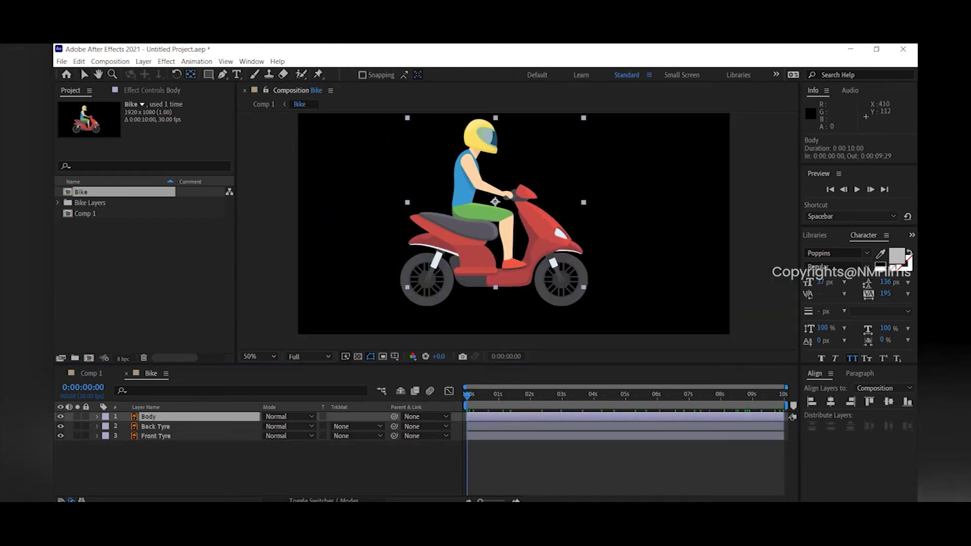
pyautogui.moveTo(495, 202); pyautogui.dragTo(510, 257)
pyautogui.press('.')
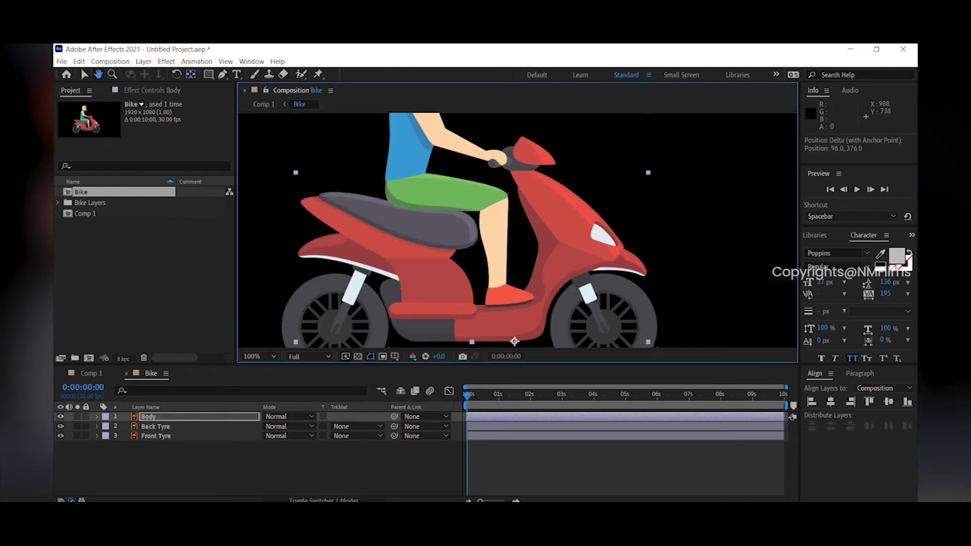
pyautogui.press('.')
# Keyframe the Body's Position at 0s and 2s, nudging it down for a bounce
pyautogui.press('v')
pyautogui.press('p')
pyautogui.moveTo(466, 393); pyautogui.dragTo(529, 394)
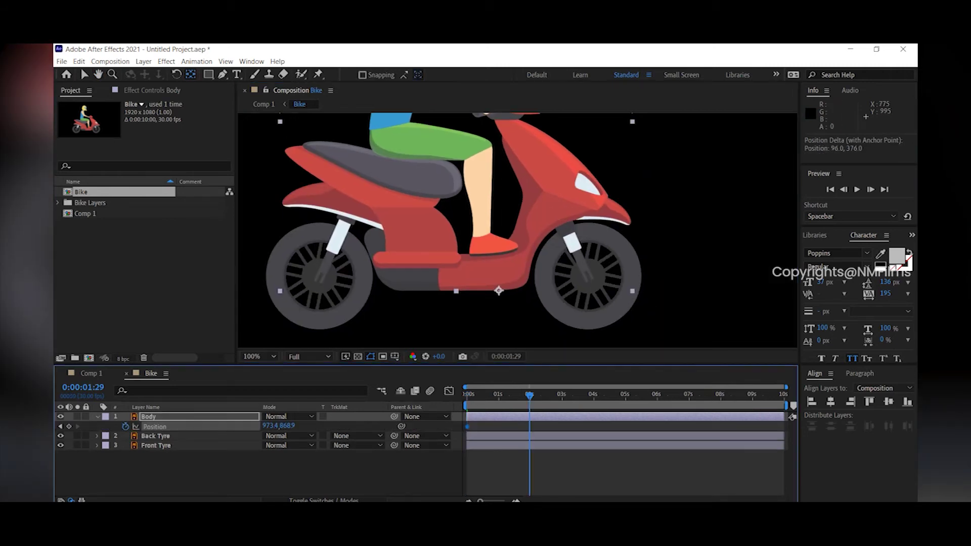
pyautogui.press('space')
pyautogui.press('Down')
pyautogui.press('Down')
pyautogui.press('Down')
pyautogui.press('space')
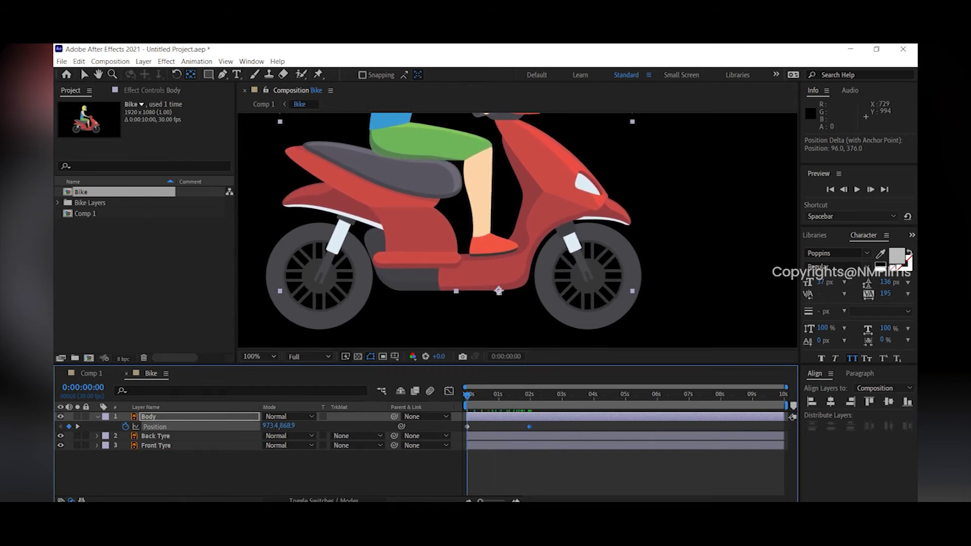
# Repeat the bounce keyframes (868.9 to 869.9) through 10 seconds and preview the scooter
pyautogui.press('k')
pyautogui.hotkey('ctrl', 'v')
pyautogui.press('k')
pyautogui.hotkey('ctrl', 'v')
pyautogui.press('k')
pyautogui.hotkey('ctrl', 'v')
pyautogui.press('k')
pyautogui.hotkey('ctrl', 'v')
pyautogui.press('space')
pyautogui.press(',')
pyautogui.press(',')
pyautogui.press(',')
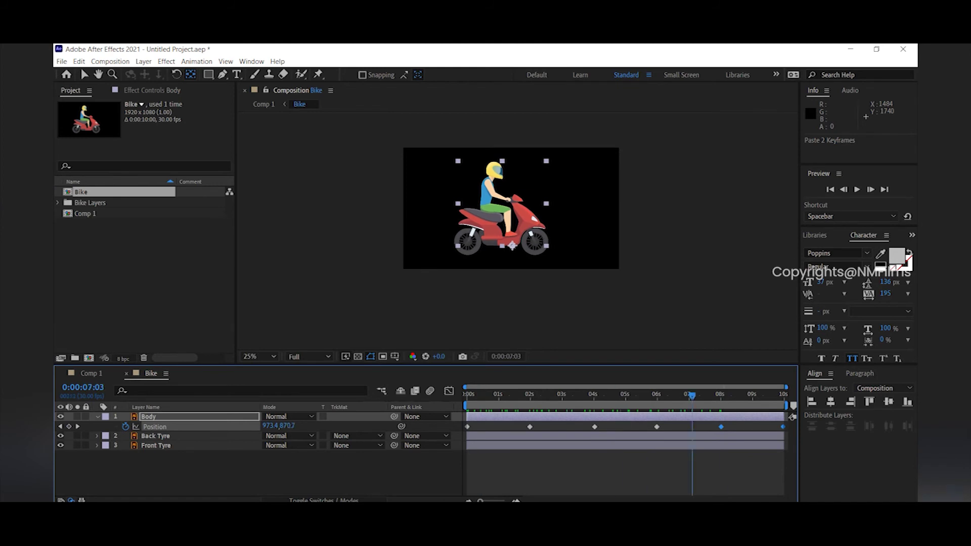
# Import Road.ai from the Animation Making folder into the Project panel
pyautogui.click(91, 373)
pyautogui.click(283, 463)
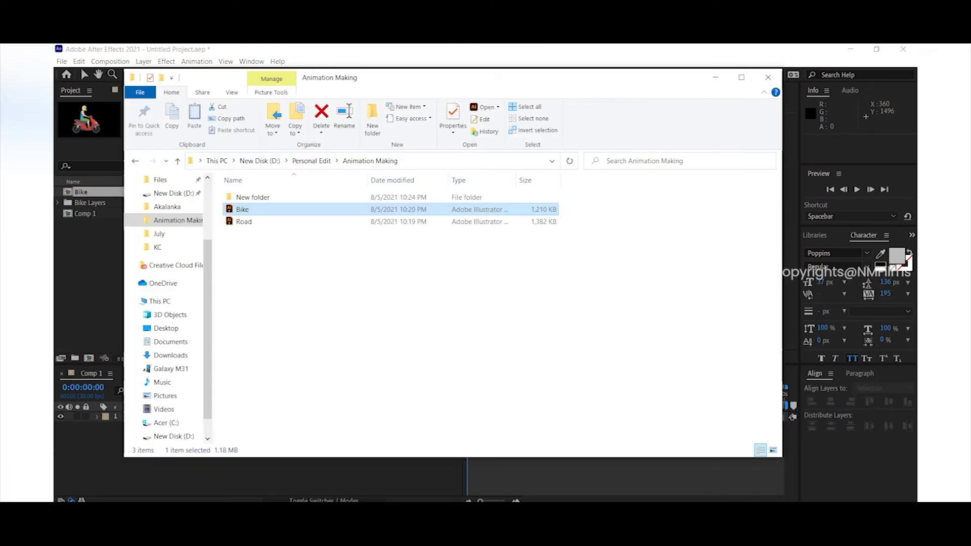
pyautogui.moveTo(244, 222); pyautogui.dragTo(88, 253)
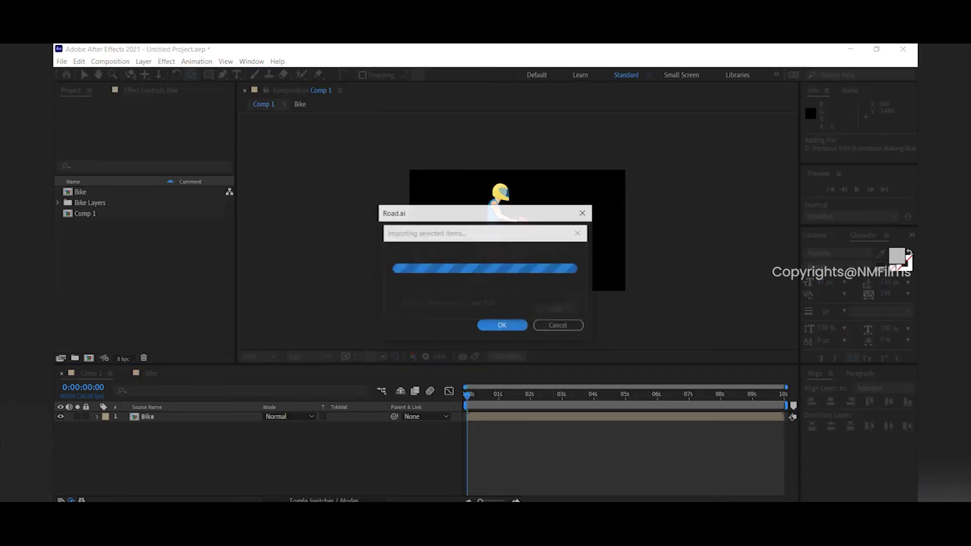
pyautogui.press('Return')
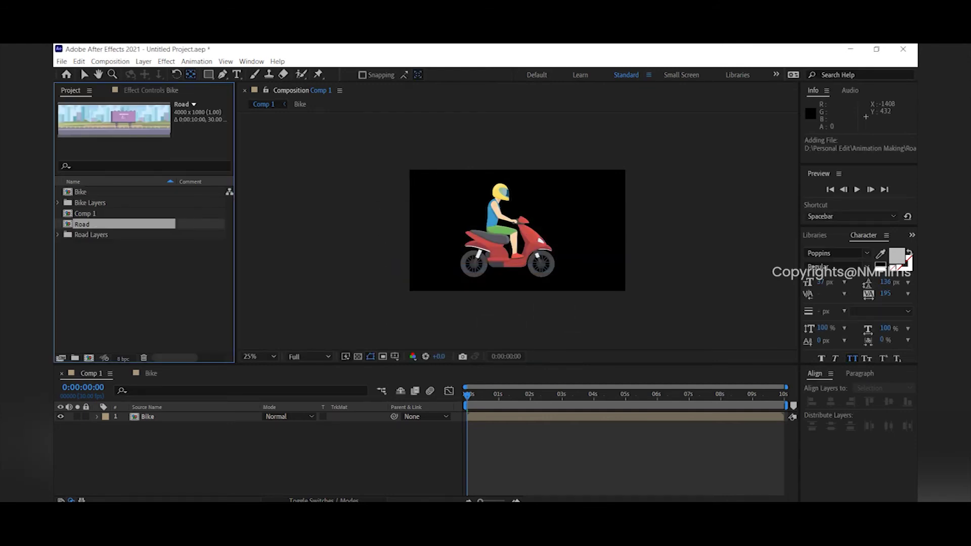
# Place the Road comp beneath Bike in Comp 1, shift it right, and set a starting Position keyframe
pyautogui.moveTo(82, 224); pyautogui.dragTo(152, 427)
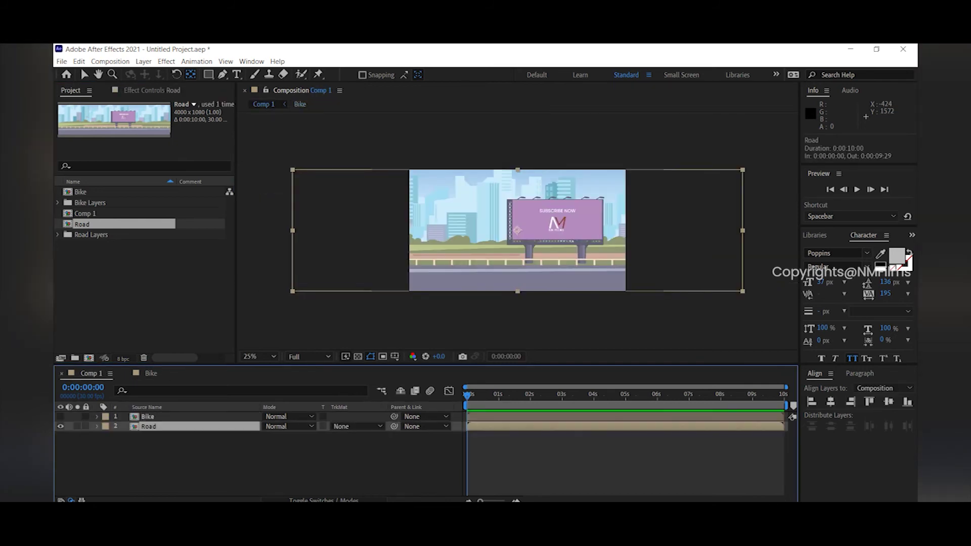
pyautogui.moveTo(517, 230)
pyautogui.mouseDown()
pyautogui.moveTo(633, 230)
pyautogui.moveTo(400, 230)
pyautogui.mouseUp()
pyautogui.hotkey('alt', 'shift', 'p')
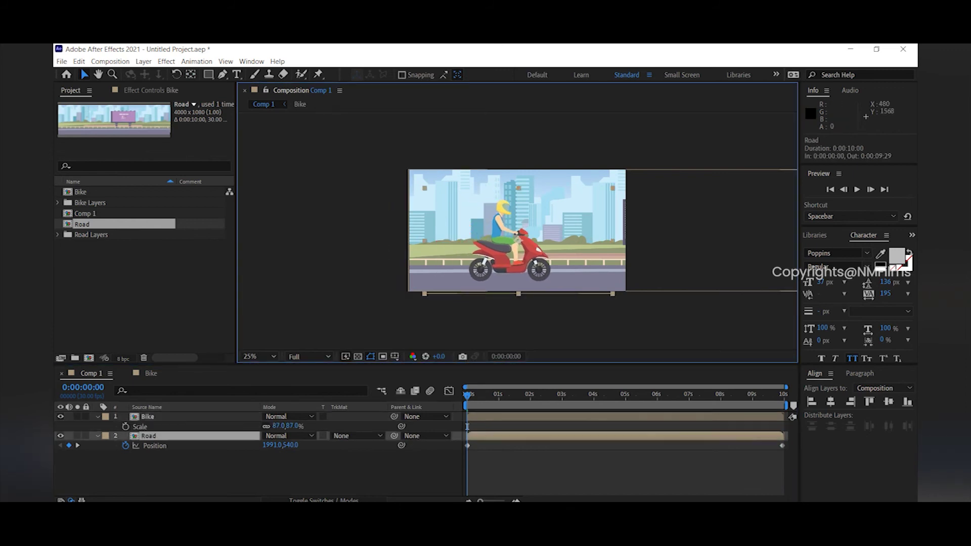
# Apply Gaussian Blur and mask it over the skyline, reshaping the mask's bottom edge
pyautogui.click(166, 61)
pyautogui.moveTo(193, 131)
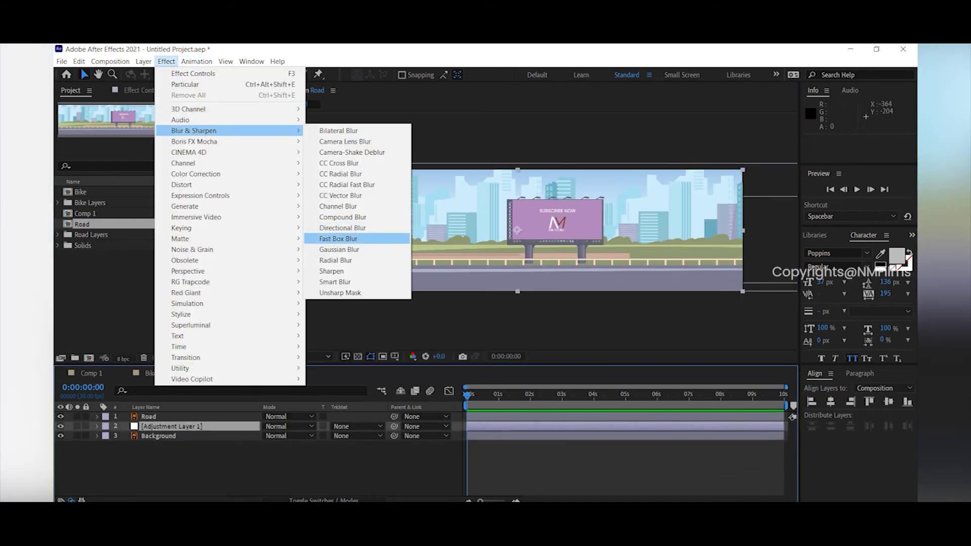
pyautogui.click(410, 246)
pyautogui.click(281, 150)
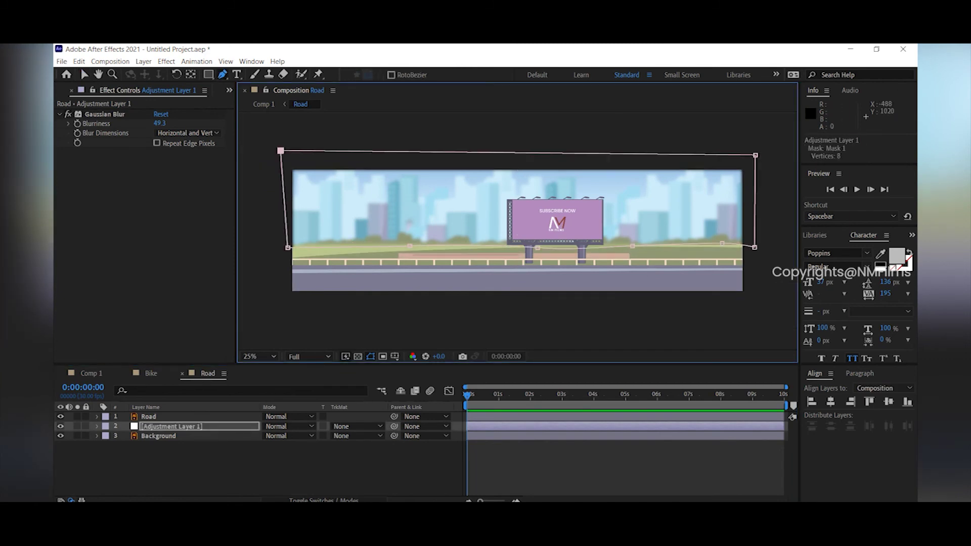
pyautogui.press('m')
pyautogui.press('m')
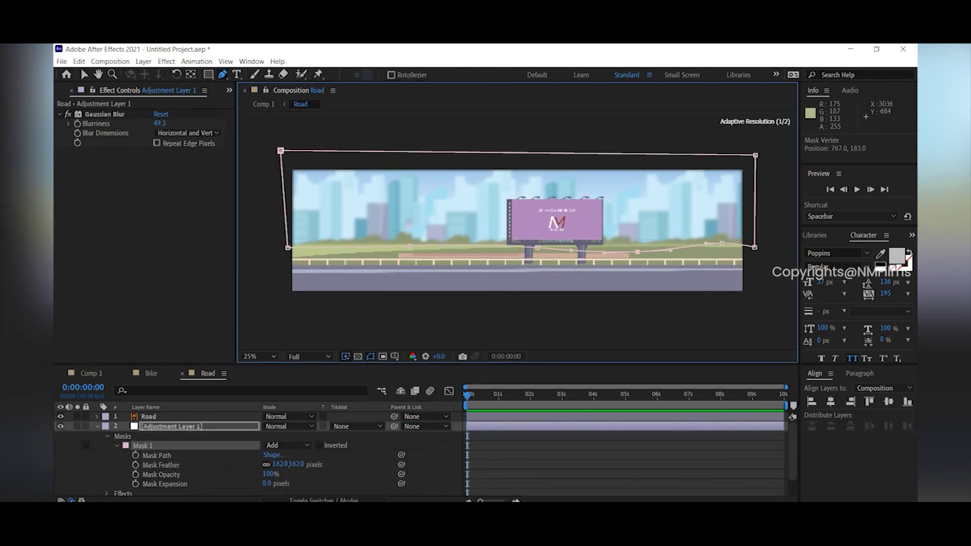
pyautogui.moveTo(287, 248); pyautogui.dragTo(276, 251)
# Scale the Background layer to 102%
pyautogui.hotkey('ctrl', 'Down')
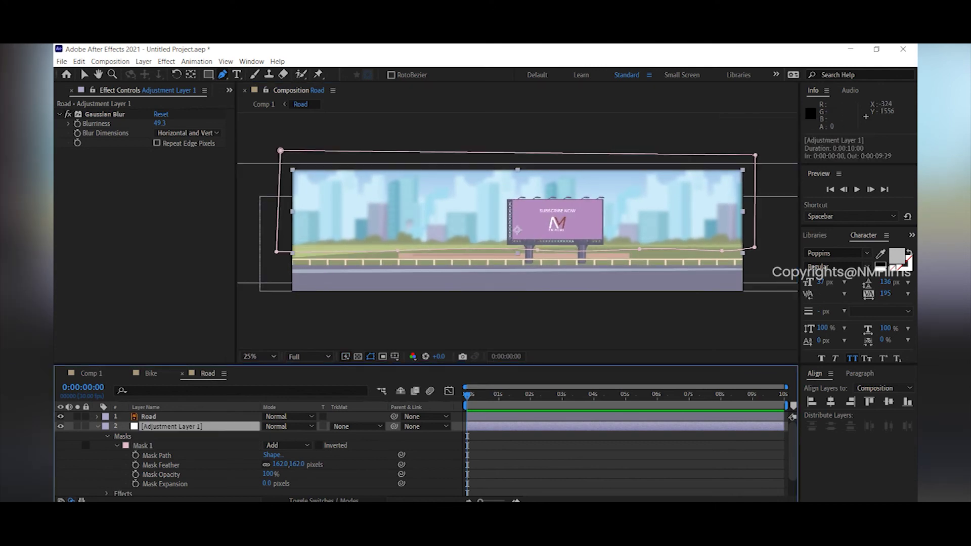
pyautogui.press('s')
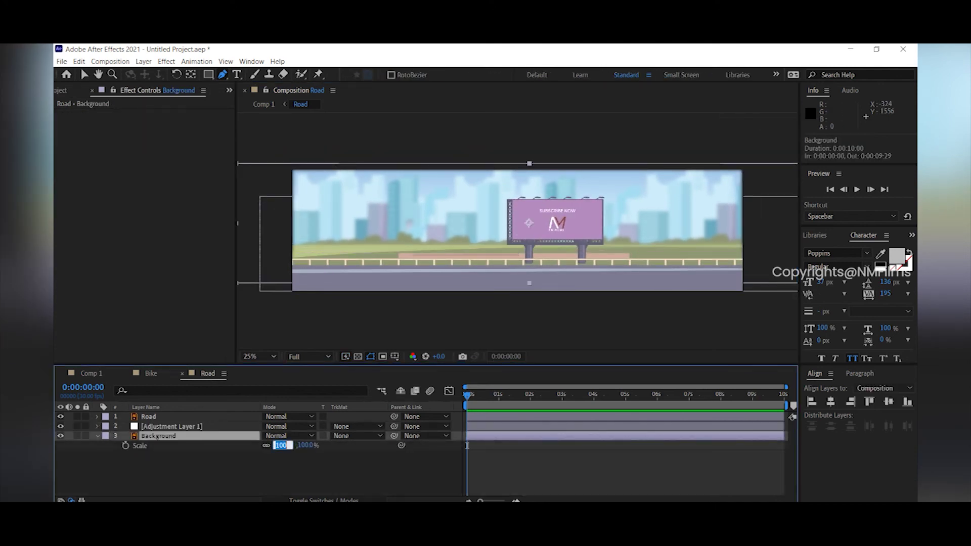
pyautogui.write('102')
pyautogui.press('Return')
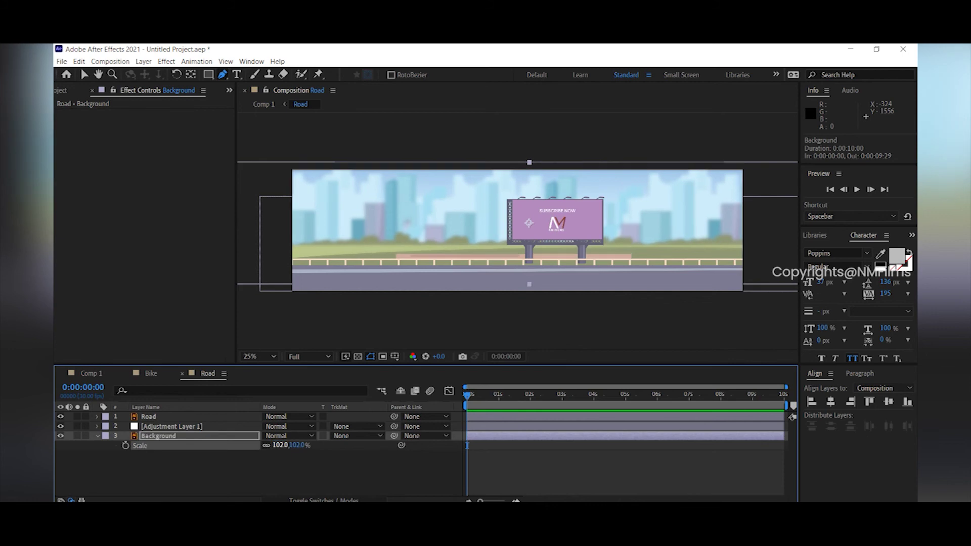
# Deselect the Background layer and preview the scooter riding past the blurred road
pyautogui.click(467, 445)
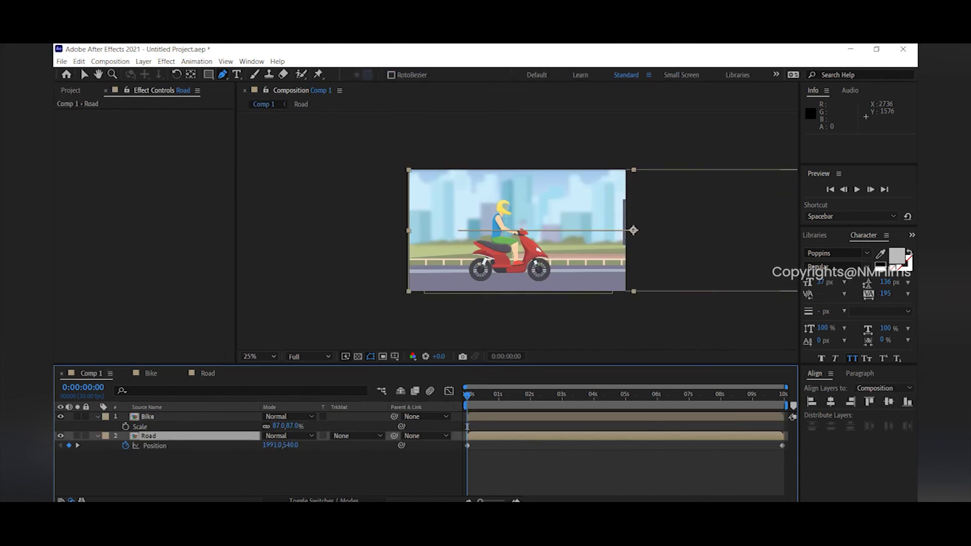
pyautogui.press('space')
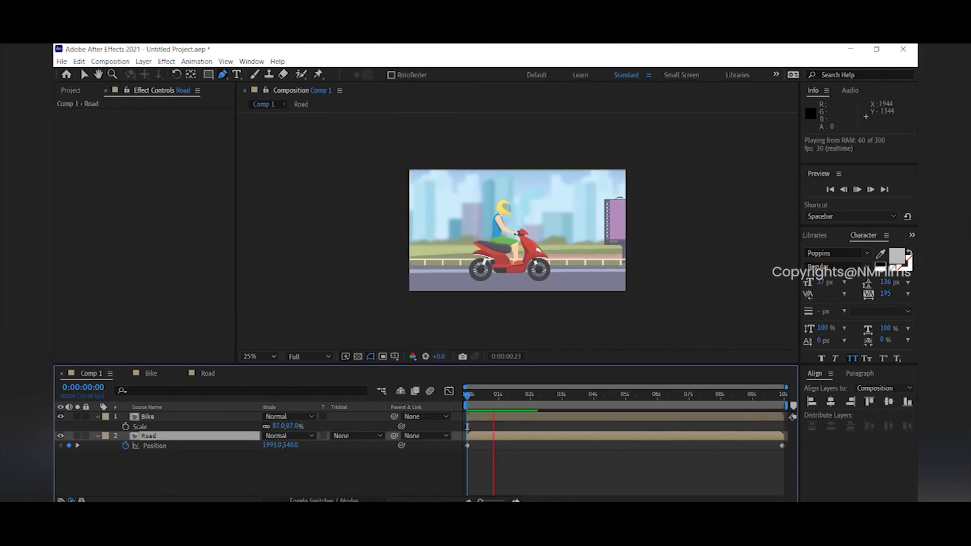